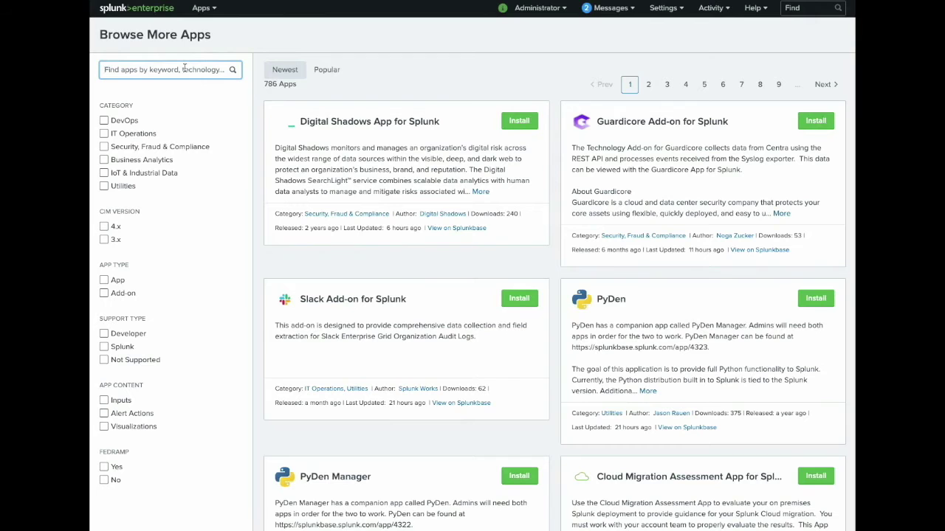
# Search apps for 'unix' and install the Splunk Add-on for Unix and Linux, entering the splunk.com account e-mail and password
pyautogui.write('unix')
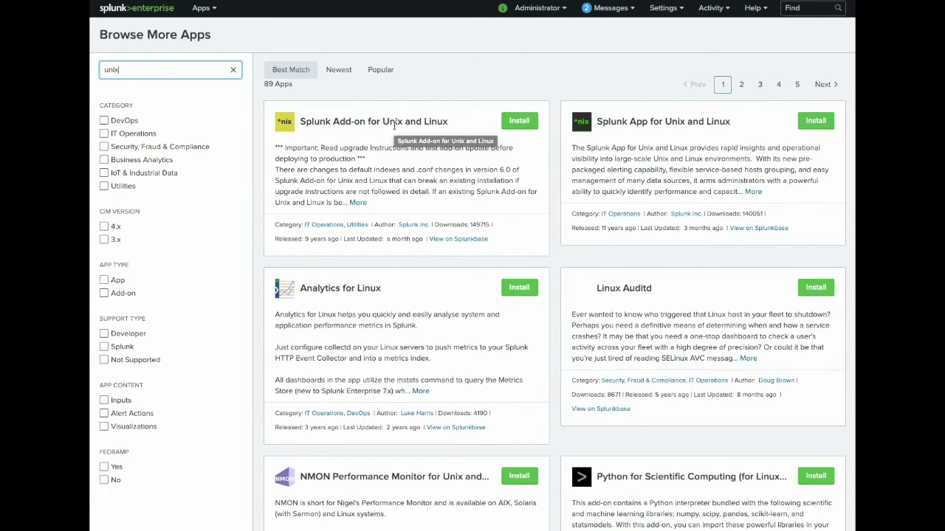
pyautogui.click(519, 120)
pyautogui.press('Tab')
pyautogui.write('******')
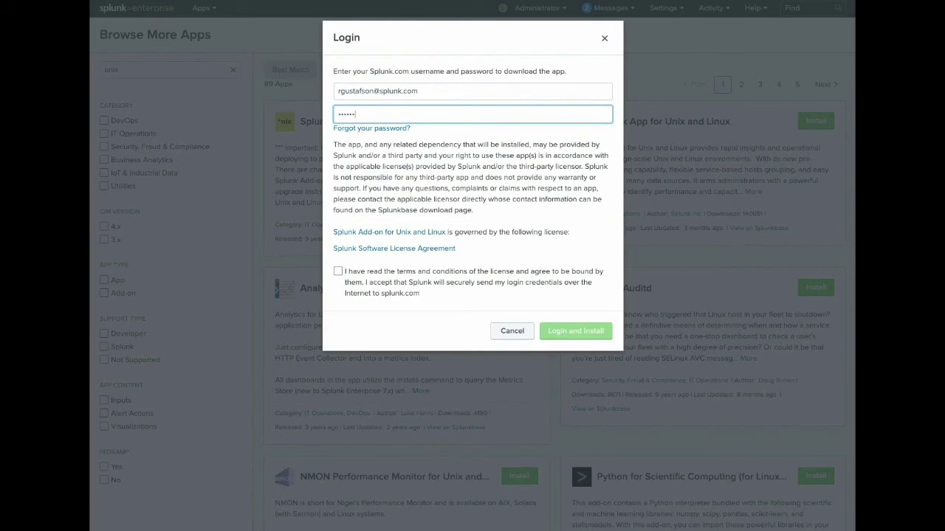
pyautogui.write('**')
# Accept the license, finish installing the add-on, and open it
pyautogui.click(337, 271)
pyautogui.click(571, 332)
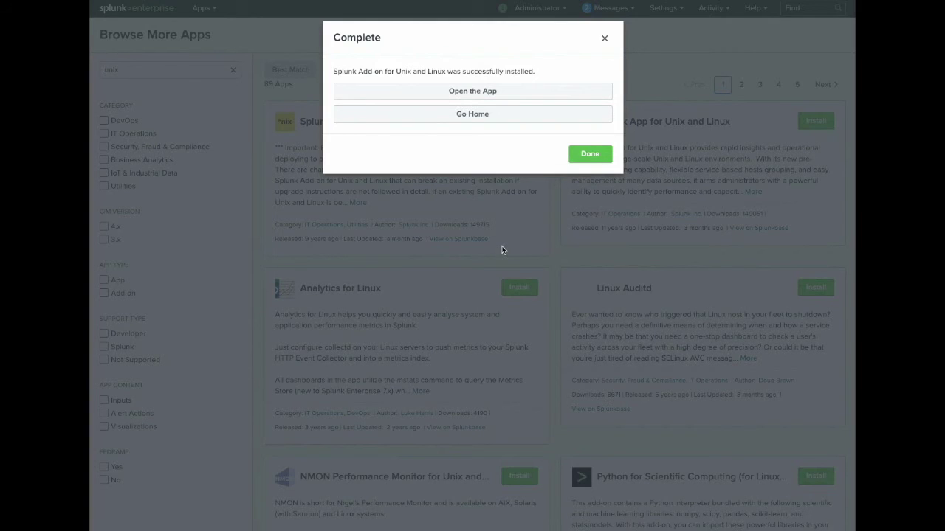
pyautogui.click(480, 98)
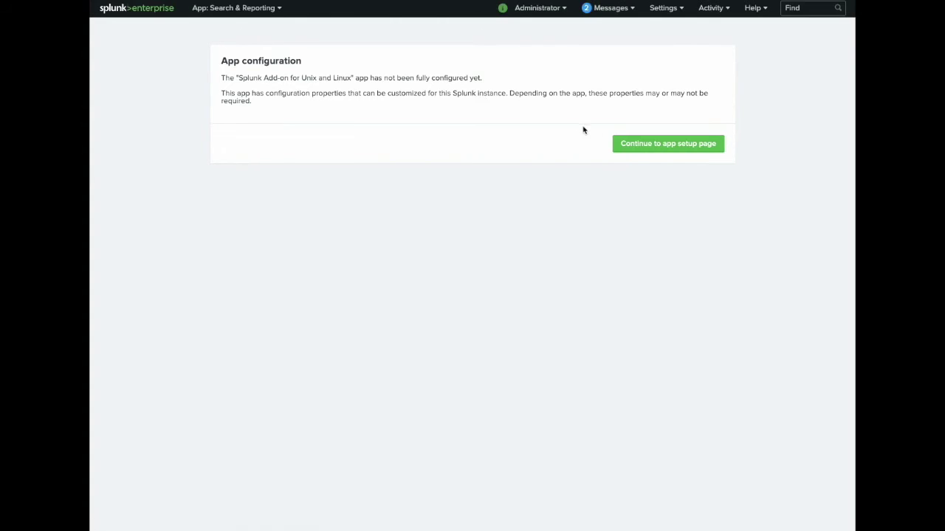
# Go to the add-on's setup page and scroll through its file, directory and scripted input lists
pyautogui.click(637, 151)
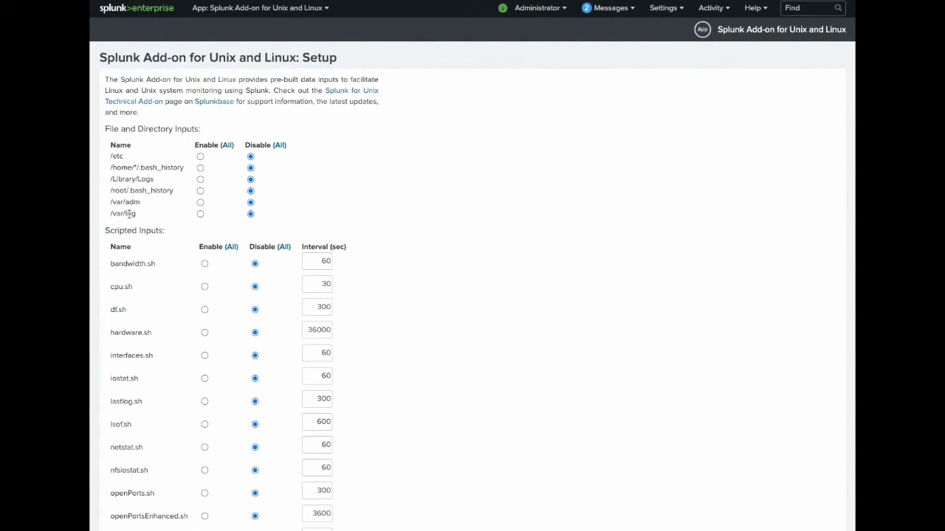
pyautogui.scroll(-5, 130, 214)
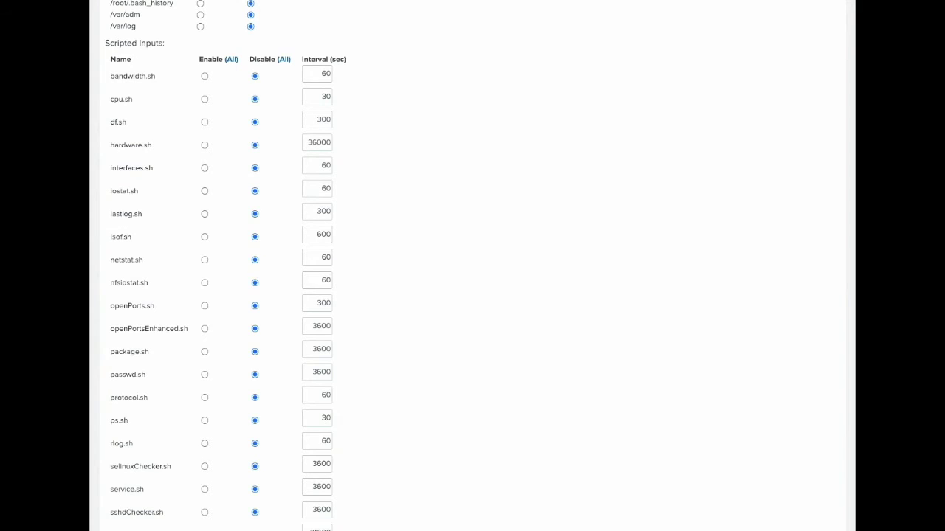
pyautogui.scroll(3, 158, 344)
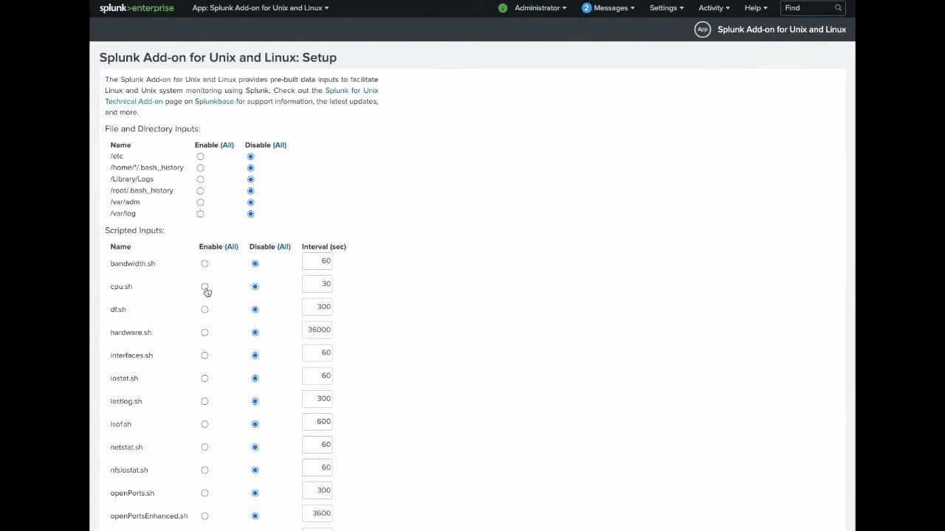
# Enable the /etc and /var/log inputs plus the cpu.sh, df.sh and top.sh scripts, then save
pyautogui.click(200, 157)
pyautogui.click(200, 214)
pyautogui.click(205, 288)
pyautogui.click(206, 311)
pyautogui.scroll(-6, 208, 316)
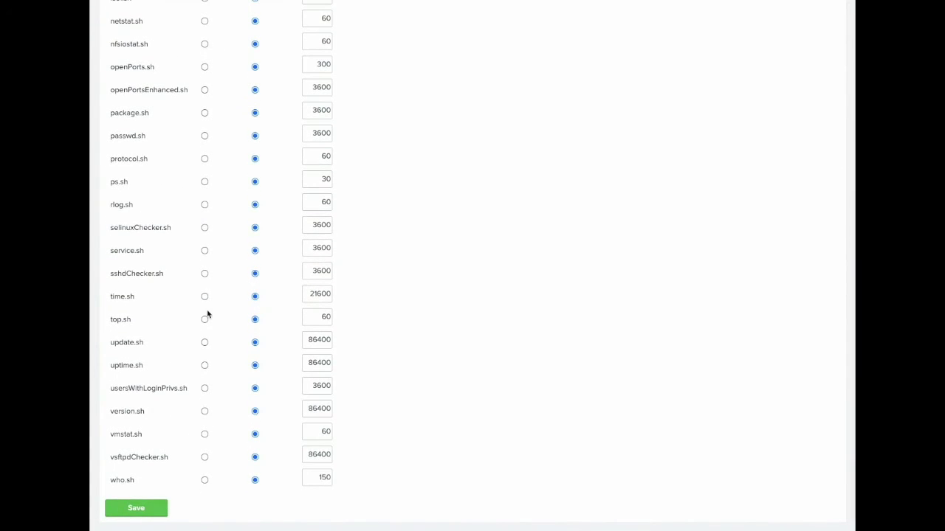
pyautogui.click(205, 319)
pyautogui.click(153, 509)
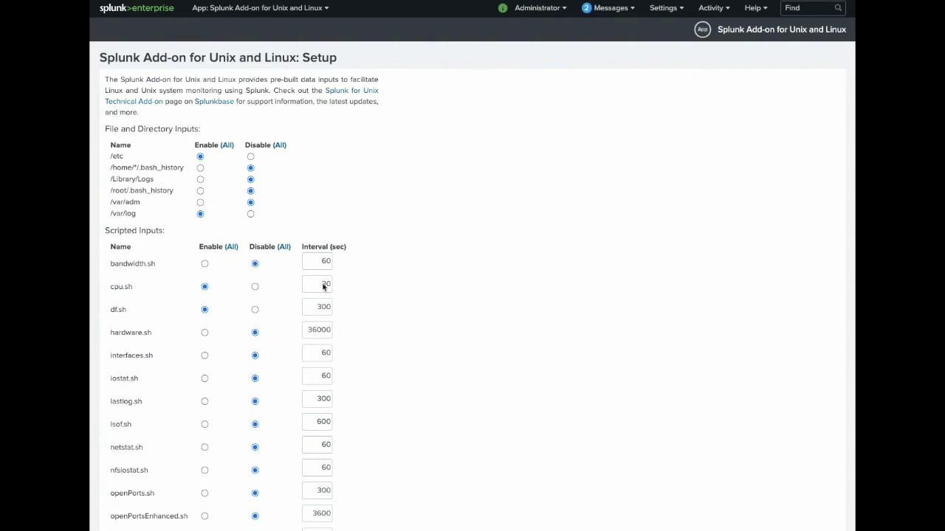
# In the terminal, list the contents of the add-on's directory with ls
pyautogui.hotkey('ctrl', 'Up')
pyautogui.click(816, 116)
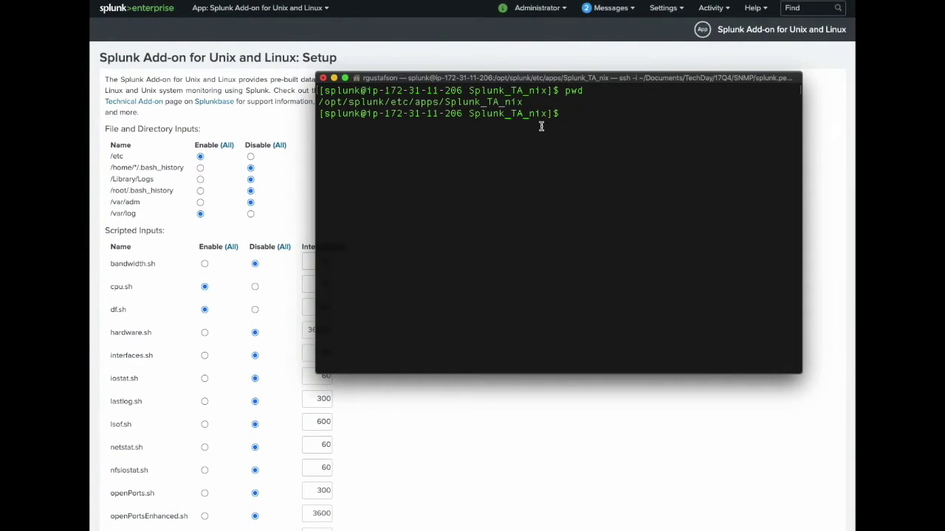
pyautogui.moveTo(525, 104); pyautogui.dragTo(318, 104)
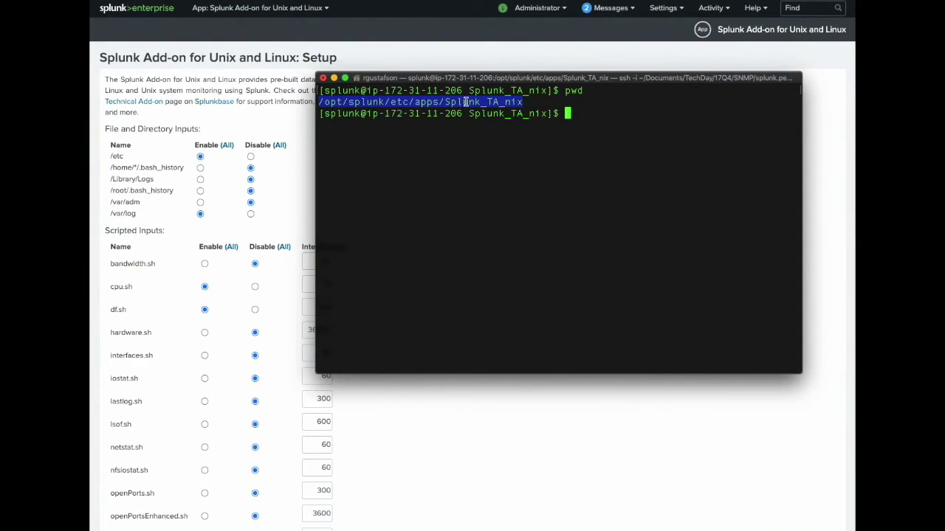
pyautogui.click(550, 159)
pyautogui.write('ls')
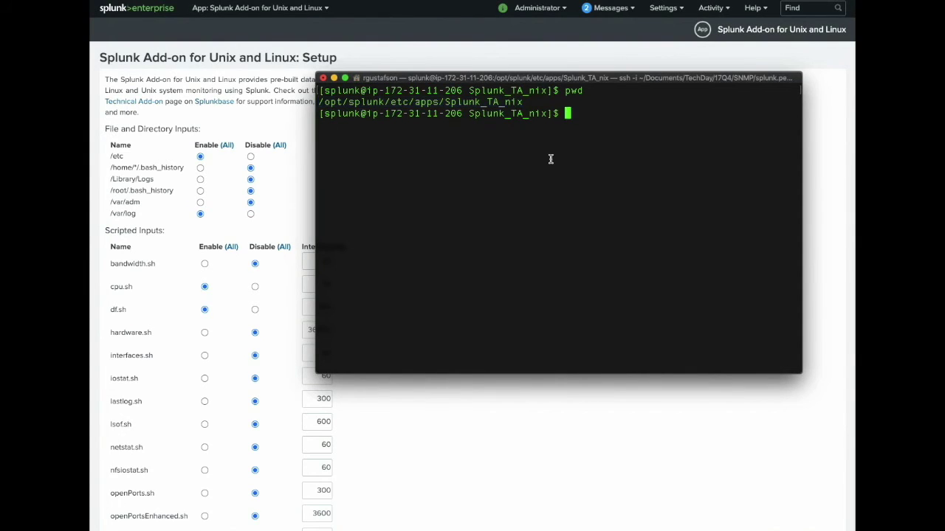
pyautogui.press('Return')
# Point out the default and local folders, then open local/inputs.conf in vim
pyautogui.doubleClick(430, 137)
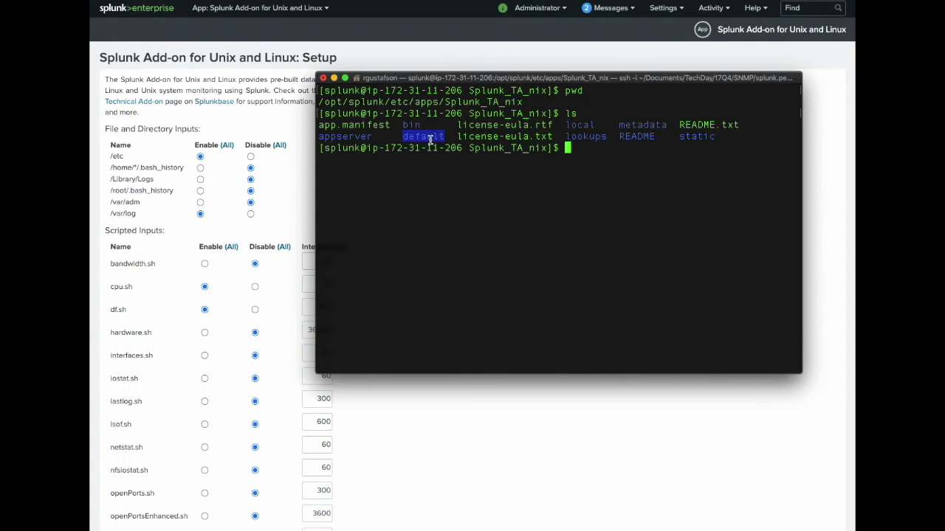
pyautogui.doubleClick(579, 126)
pyautogui.click(592, 162)
pyautogui.write('vim local/inputs.conf')
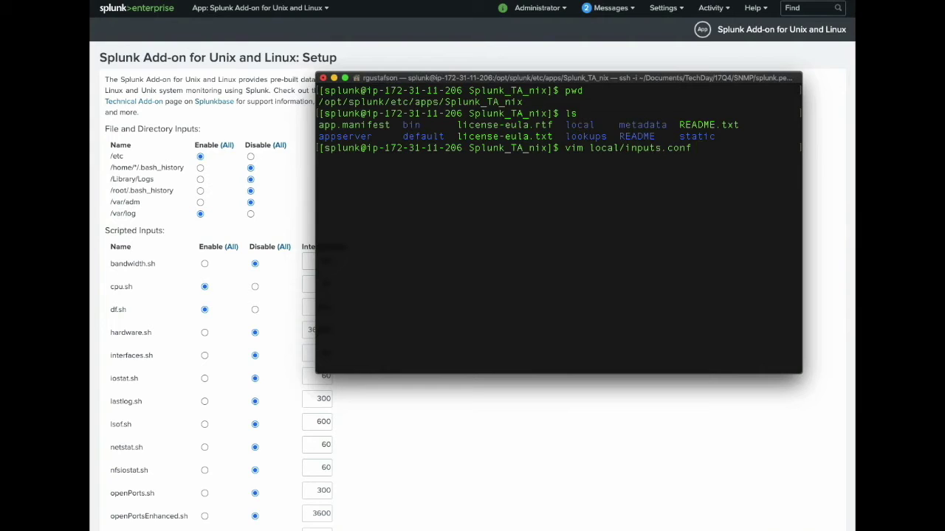
pyautogui.press('Return')
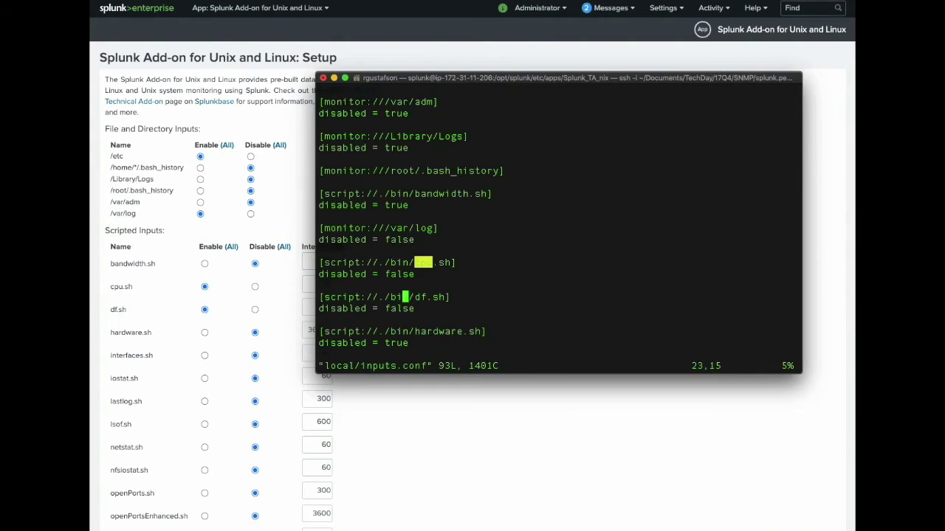
# Review inputs.conf, highlighting the enabled /etc, /var/log, cpu.sh, df.sh and top.sh stanzas
pyautogui.press('g')
pyautogui.press('g')
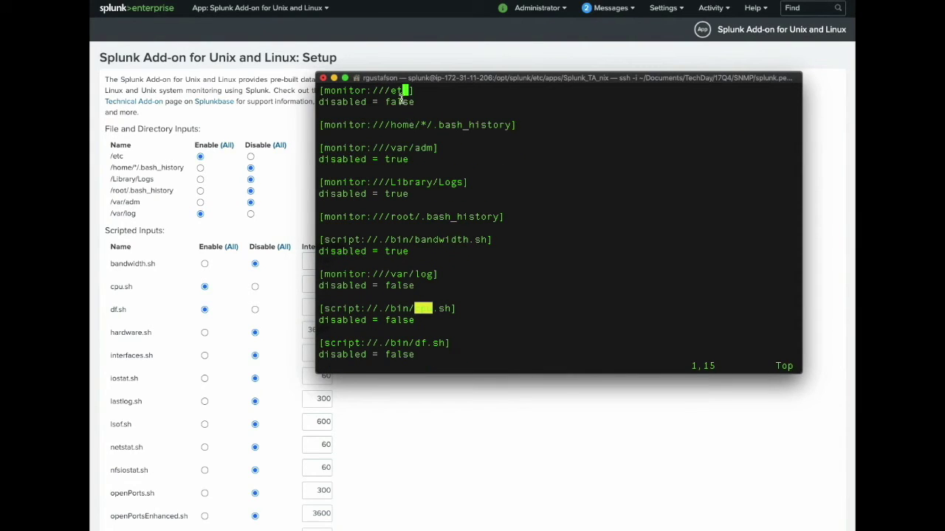
pyautogui.tripleClick(394, 99)
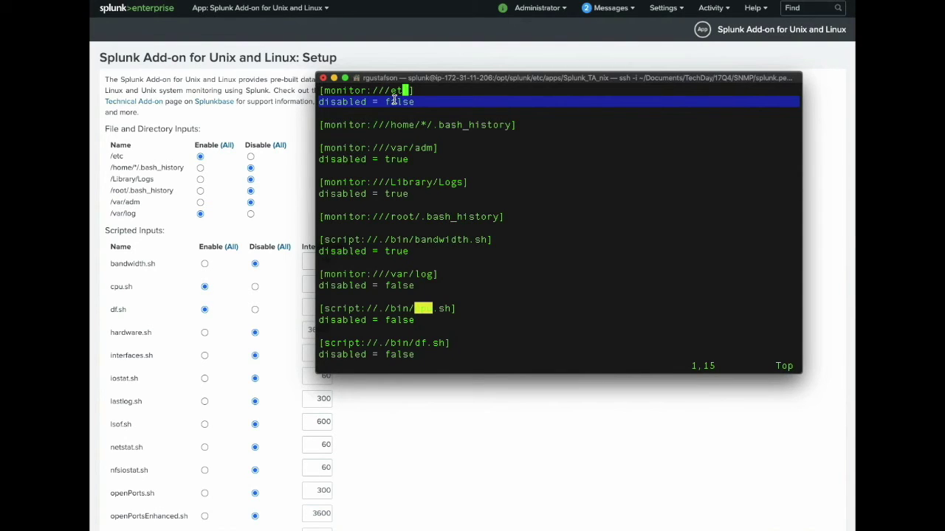
pyautogui.moveTo(424, 286); pyautogui.dragTo(320, 276)
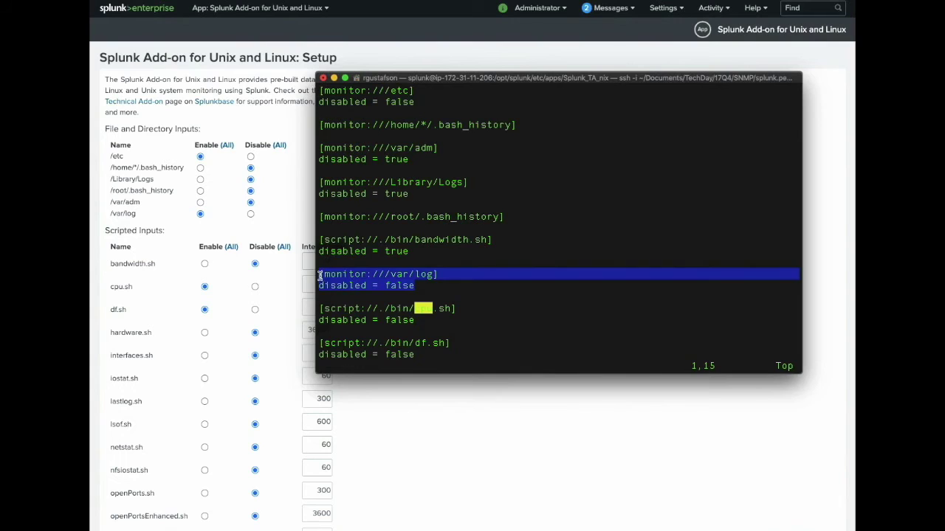
pyautogui.click(380, 301)
pyautogui.moveTo(416, 319); pyautogui.dragTo(317, 311)
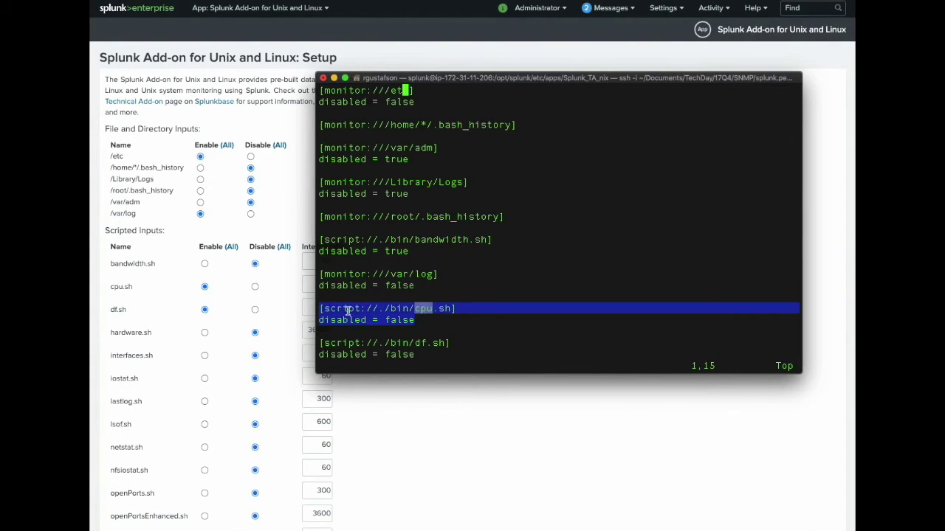
pyautogui.click(379, 314)
pyautogui.scroll(-3, 379, 314)
pyautogui.moveTo(418, 352); pyautogui.dragTo(342, 342)
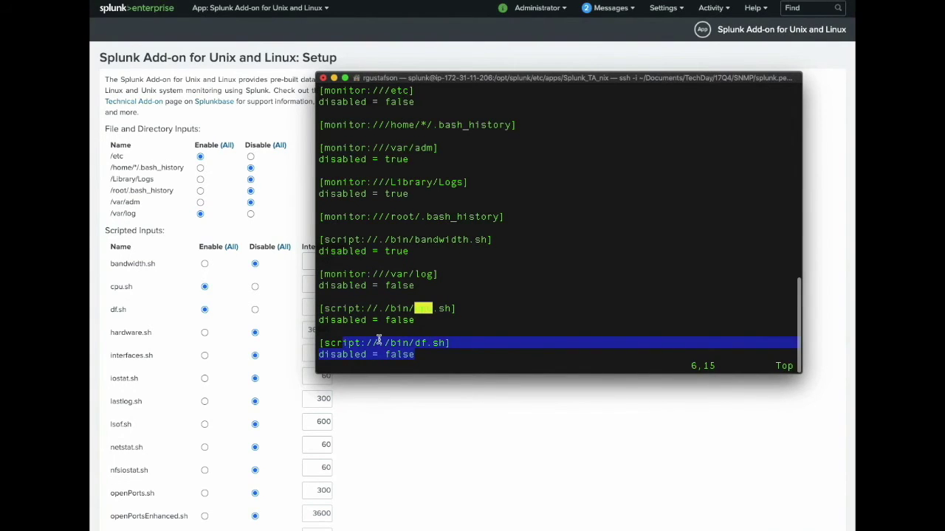
pyautogui.press('j')
pyautogui.press('j')
pyautogui.press('j')
pyautogui.press('j')
pyautogui.press('j')
pyautogui.press('j')
pyautogui.press('j')
pyautogui.press('j')
pyautogui.press('j')
pyautogui.press('j')
pyautogui.press('j')
pyautogui.press('j')
pyautogui.press('j')
pyautogui.press('j')
pyautogui.press('j')
pyautogui.press('j')
pyautogui.press('j')
pyautogui.press('j')
pyautogui.press('j')
pyautogui.press('j')
pyautogui.press('j')
pyautogui.press('j')
pyautogui.press('j')
pyautogui.press('j')
pyautogui.press('j')
pyautogui.press('j')
pyautogui.press('j')
pyautogui.press('j')
pyautogui.press('j')
pyautogui.press('j')
pyautogui.press('j')
pyautogui.press('j')
pyautogui.press('j')
pyautogui.press('j')
pyautogui.press('j')
pyautogui.press('j')
pyautogui.press('j')
pyautogui.press('j')
pyautogui.press('j')
pyautogui.press('j')
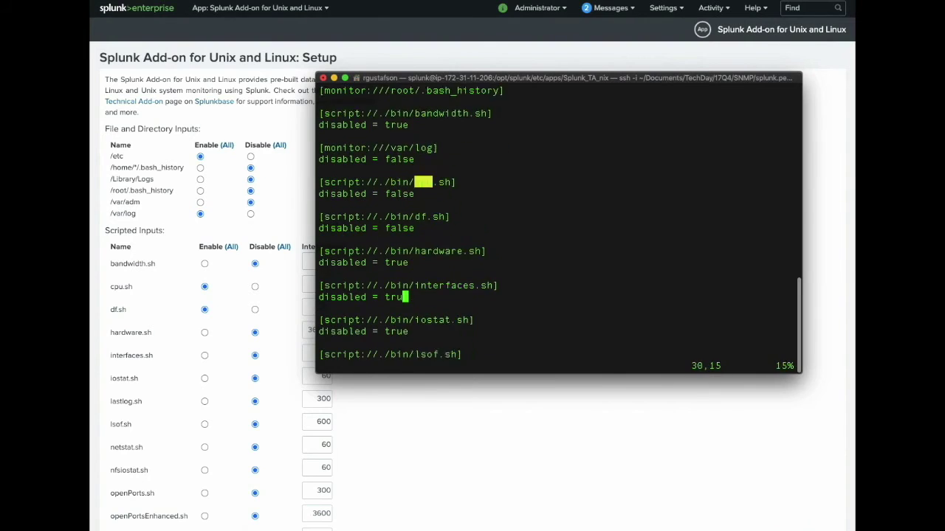
pyautogui.press('j')
pyautogui.press('j')
pyautogui.press('j')
pyautogui.press('j')
pyautogui.press('j')
pyautogui.press('j')
pyautogui.press('j')
pyautogui.press('j')
pyautogui.press('j')
pyautogui.press('j')
pyautogui.press('j')
pyautogui.press('j')
pyautogui.press('j')
pyautogui.press('j')
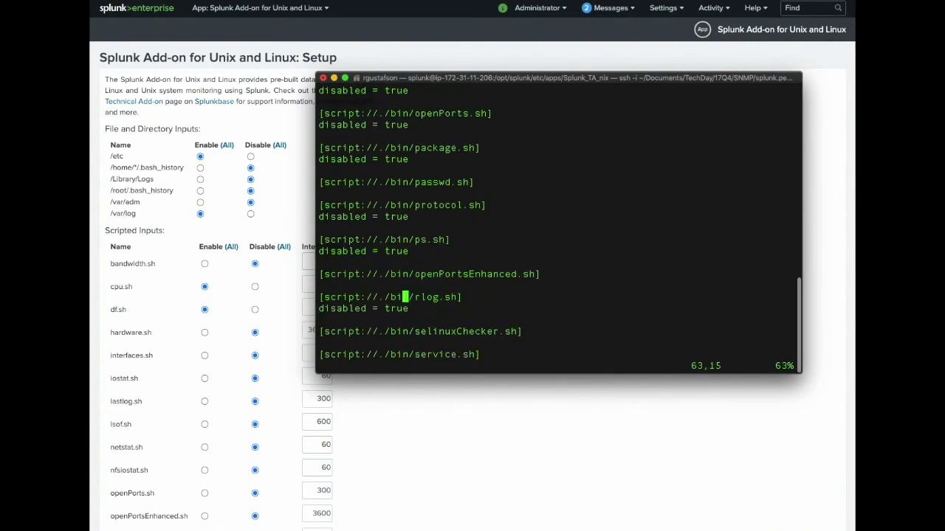
pyautogui.moveTo(423, 313); pyautogui.dragTo(321, 297)
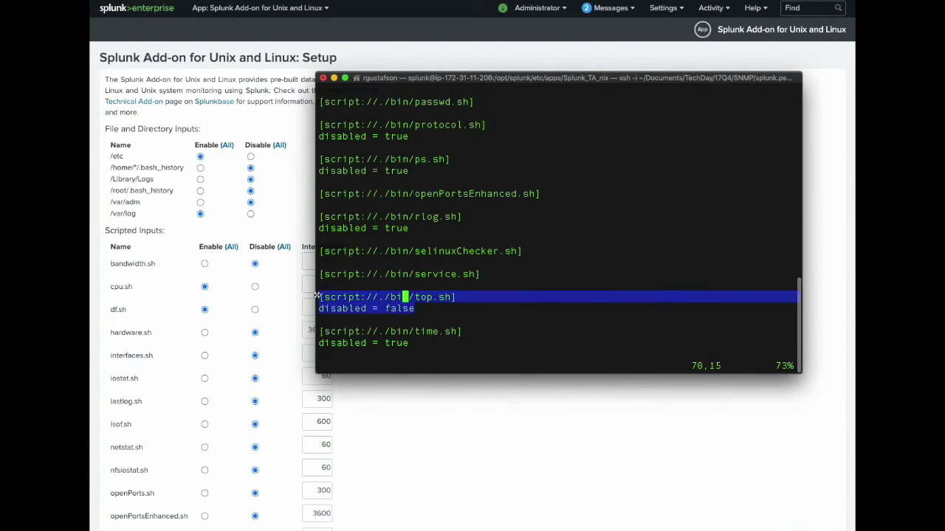
pyautogui.click(345, 303)
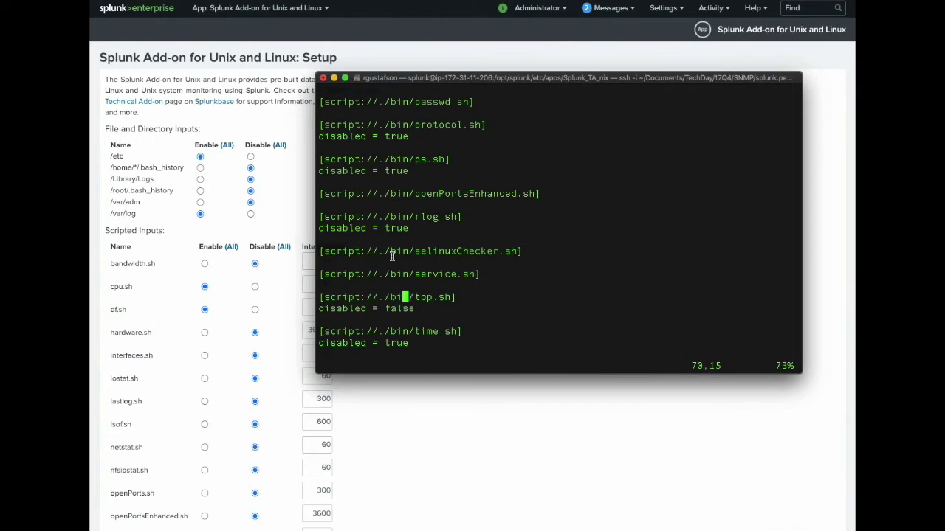
# Quit vim with :q, then reopen local/inputs.conf and jump to the top of the file
pyautogui.press('Escape')
pyautogui.write(':q')
pyautogui.press('Return')
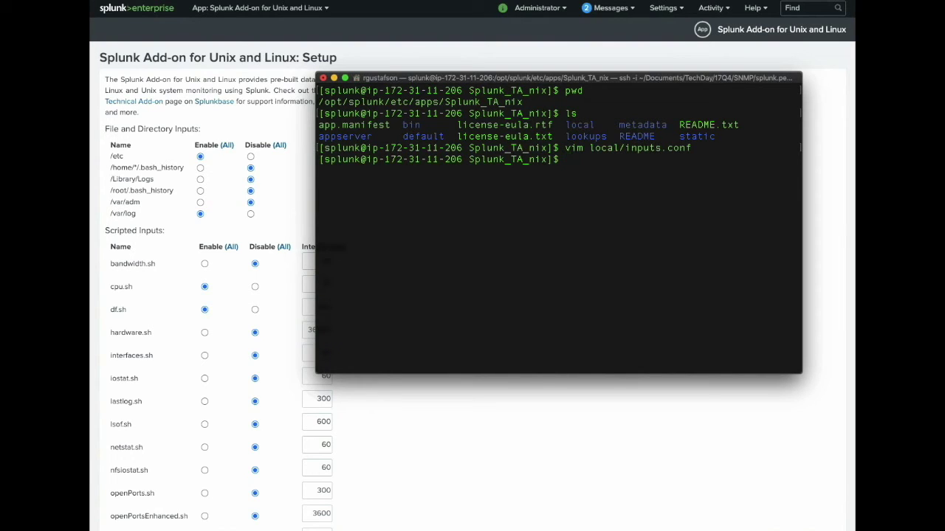
pyautogui.doubleClick(508, 161)
pyautogui.press('Up')
pyautogui.press('Return')
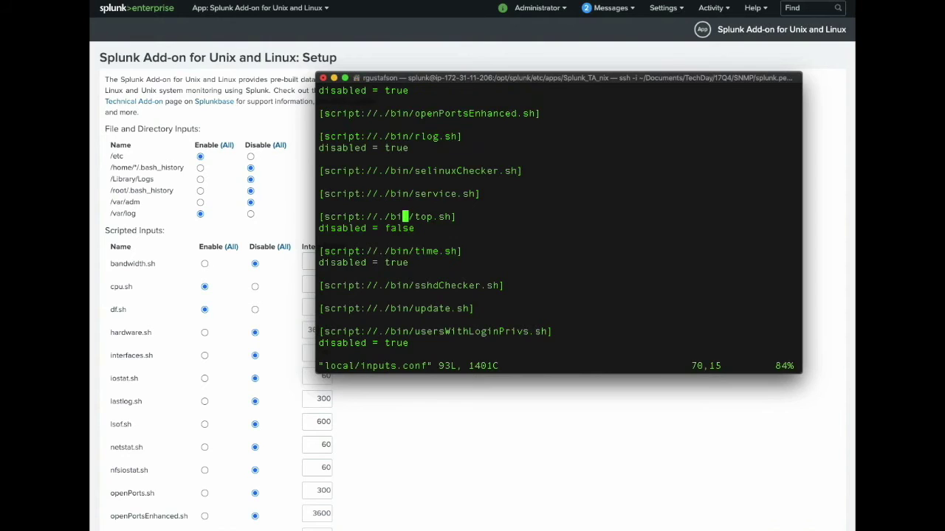
pyautogui.press('g')
pyautogui.press('g')
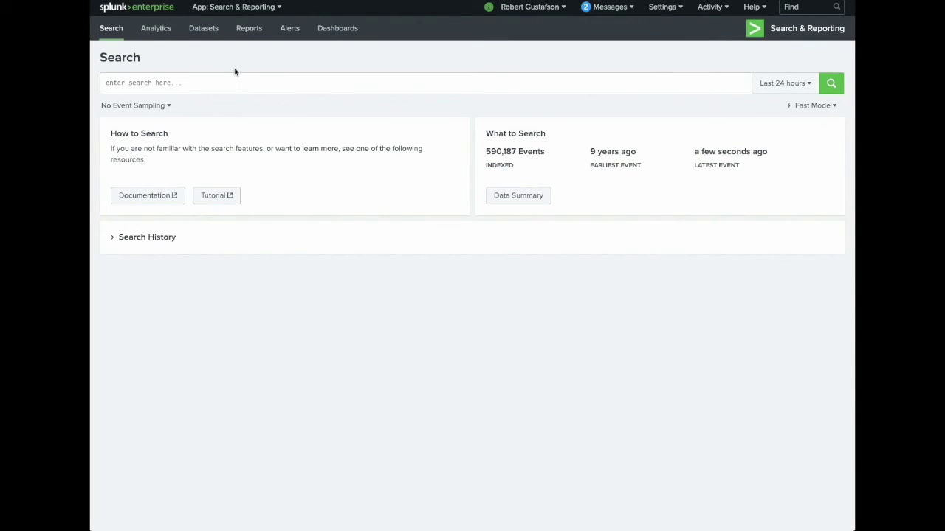
# Run the search 'index=main sourcetype=cpu' in Search & Reporting
pyautogui.click(243, 7)
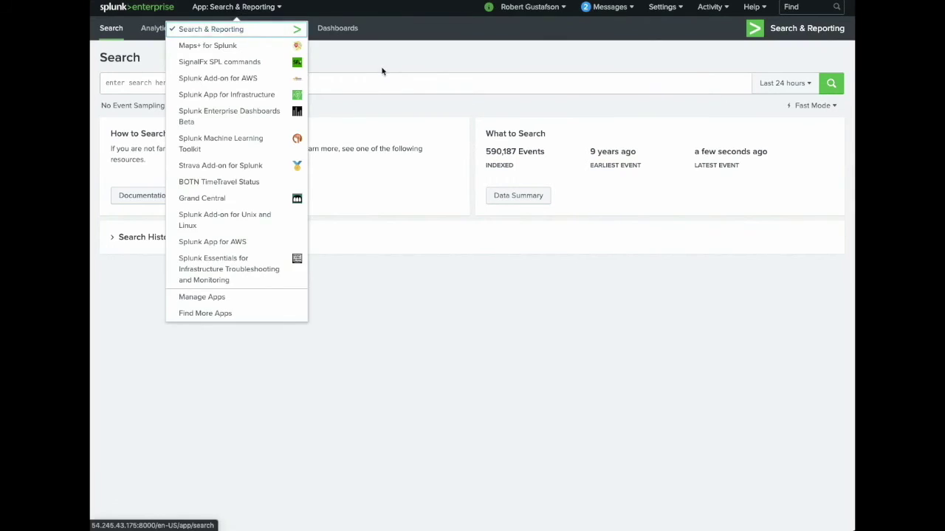
pyautogui.click(350, 78)
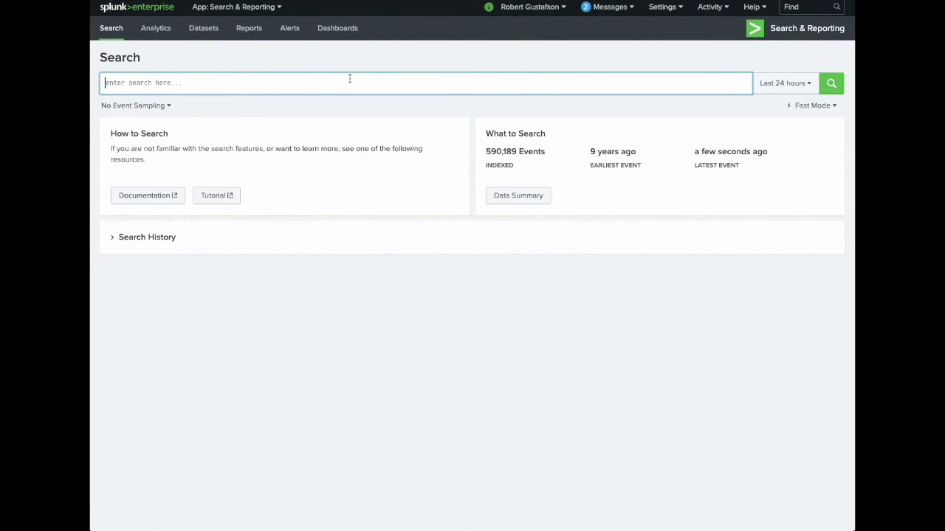
pyautogui.write('index')
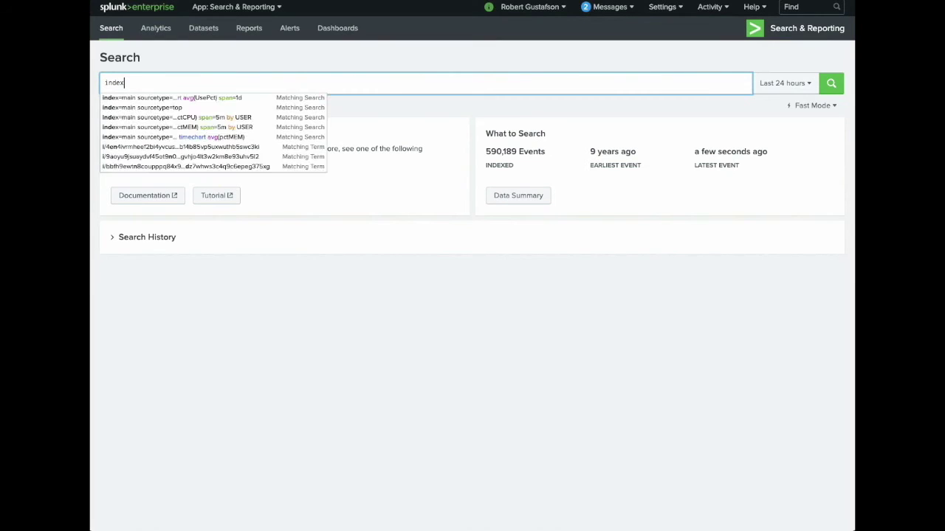
pyautogui.write('=main')
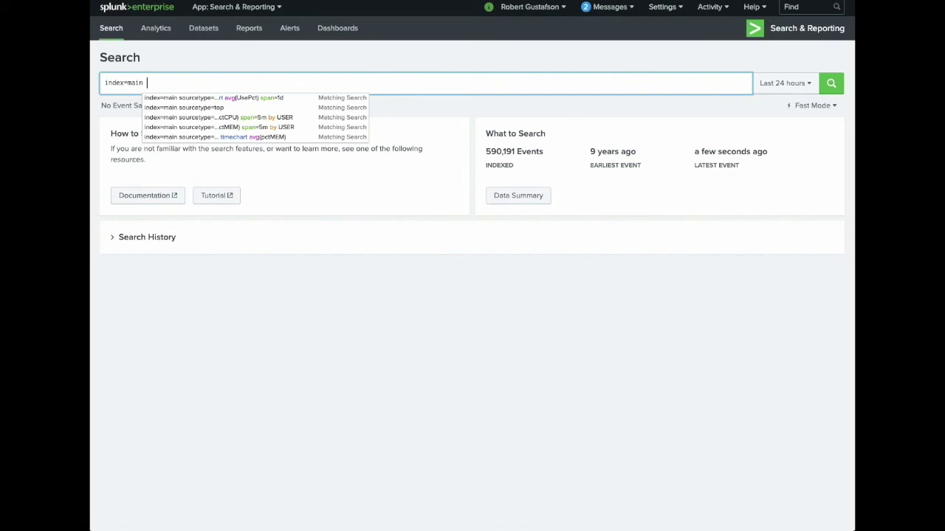
pyautogui.write('sourcetype')
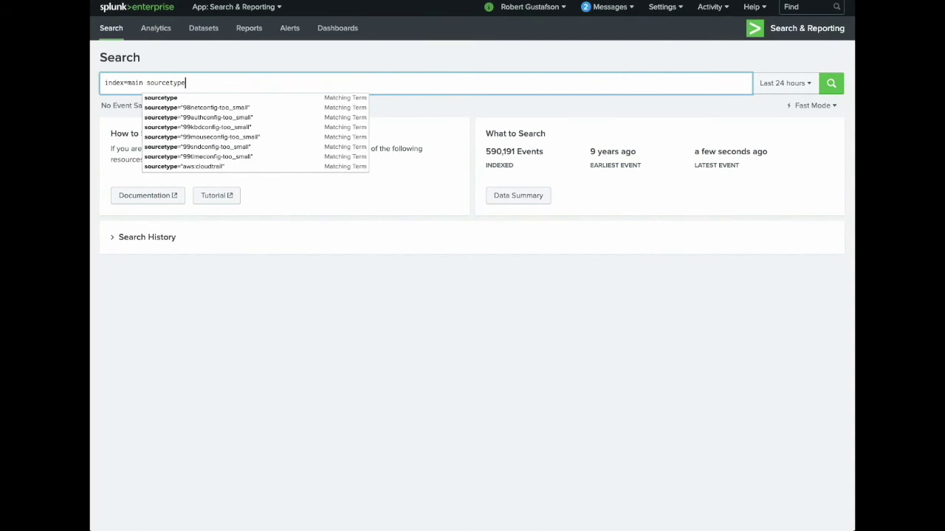
pyautogui.write('=cpu')
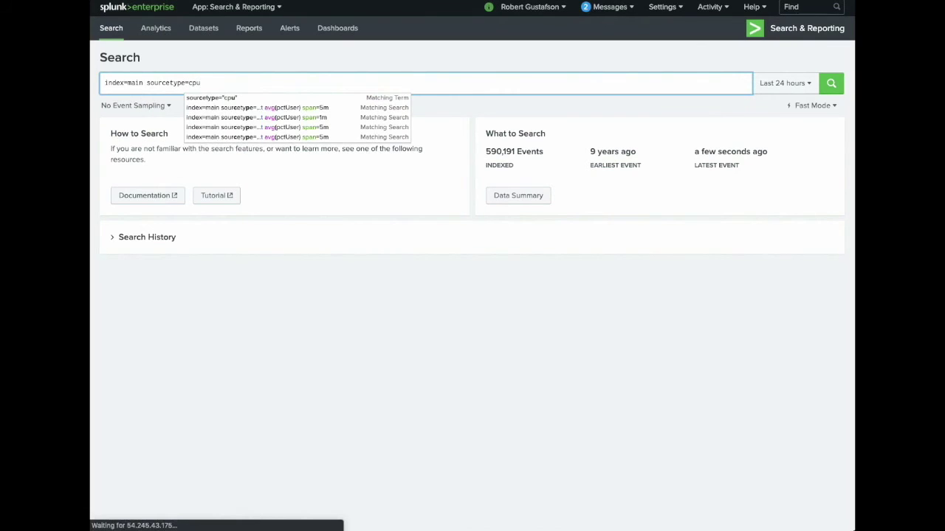
pyautogui.press('Return')
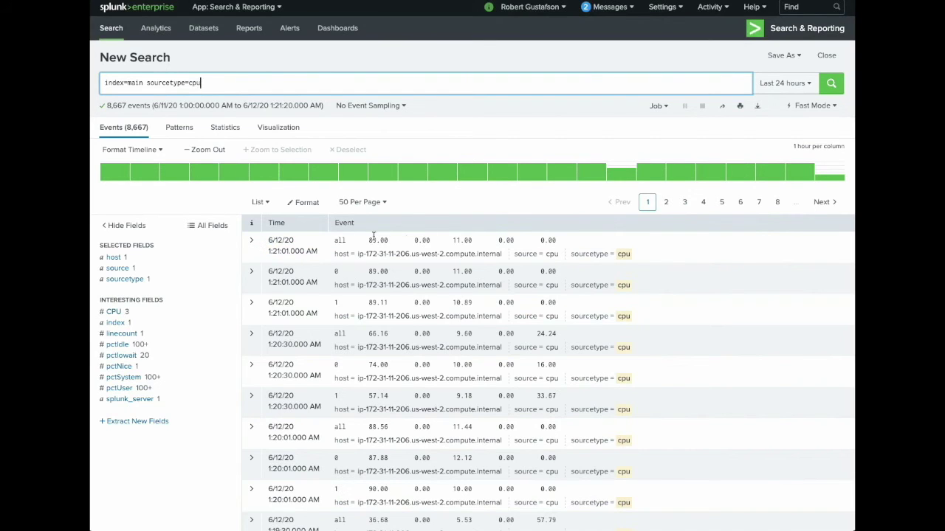
# Expand the first CPU event to view fields like pctUser, pctSystem and pctIdle
pyautogui.click(252, 242)
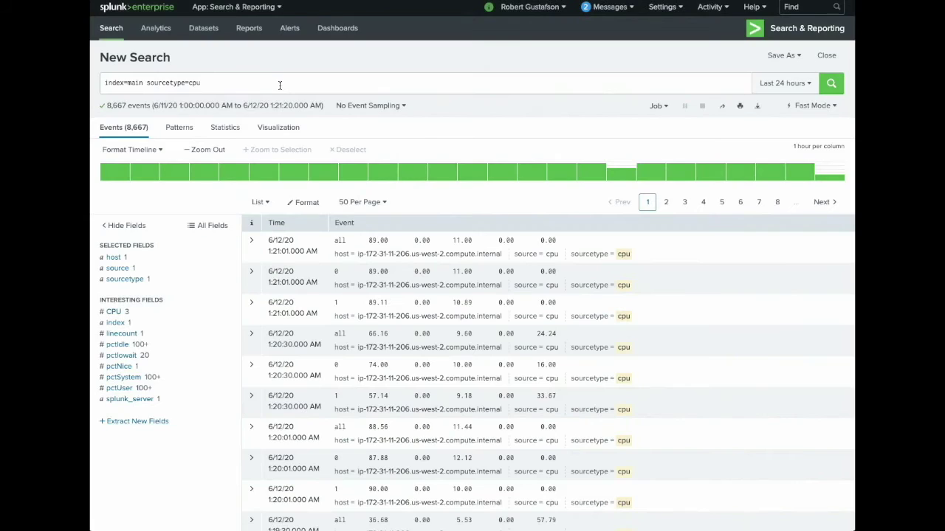
# Append '| timechart avg(pctUser) span=5m', run it, and view the result as a line chart
pyautogui.click(281, 87)
pyautogui.write('| timechart avg(pctUser) span=5m')
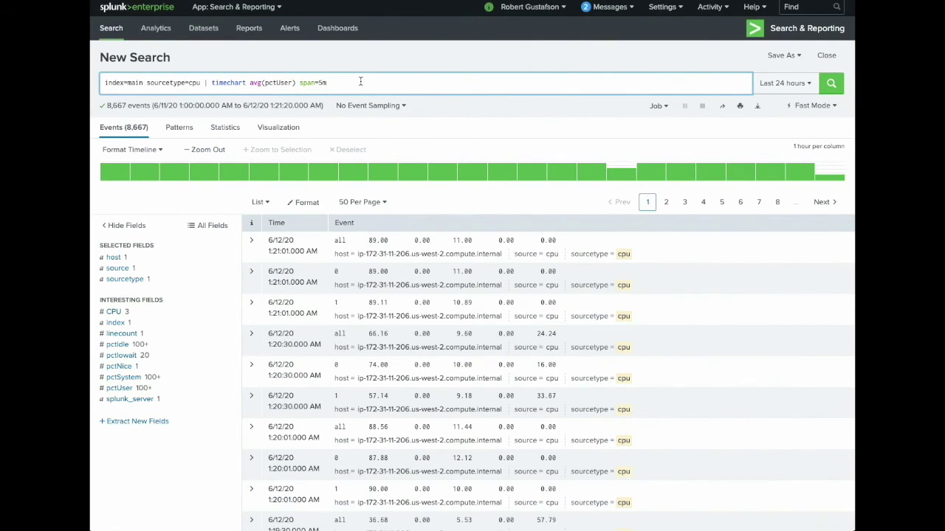
pyautogui.press('Return')
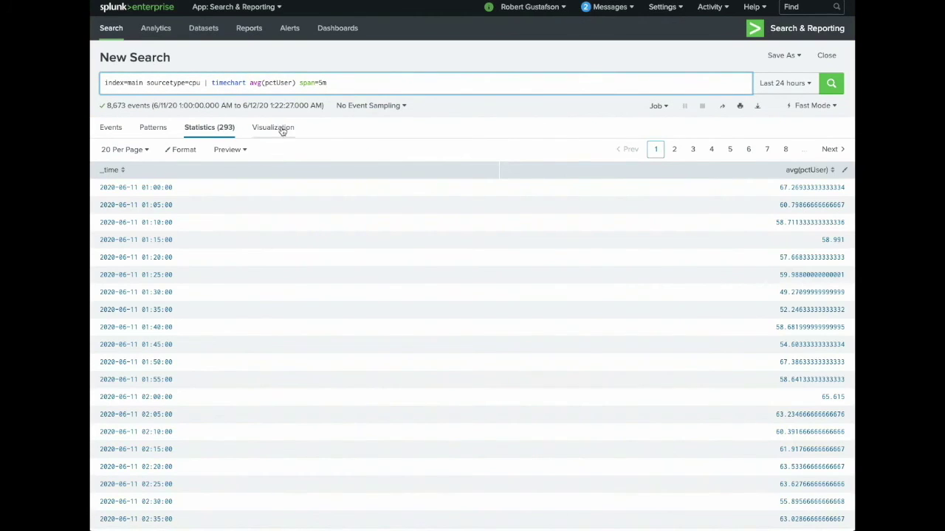
pyautogui.click(282, 129)
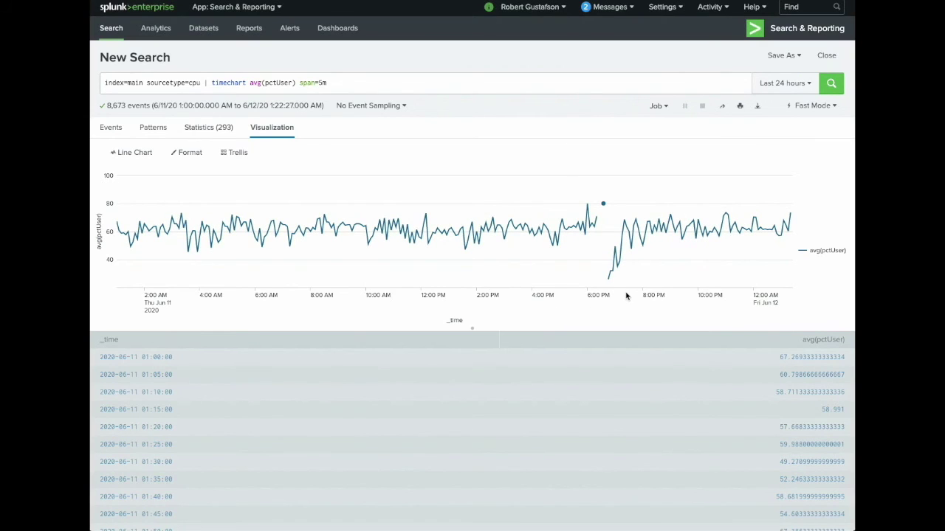
pyautogui.moveTo(609, 280)
# Change the search to sourcetype=df and expand the first event to view UsePct, Avail and Size
pyautogui.moveTo(190, 83); pyautogui.dragTo(338, 87)
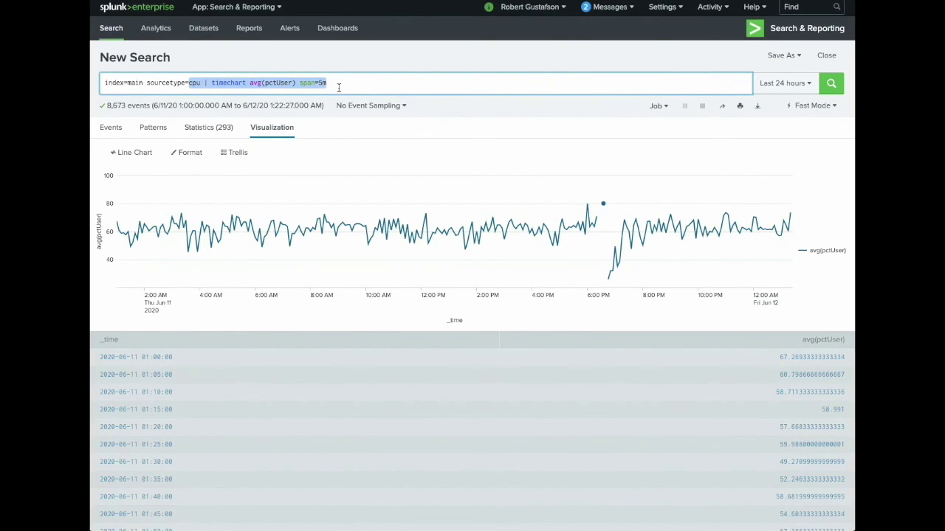
pyautogui.write('df')
pyautogui.press('Return')
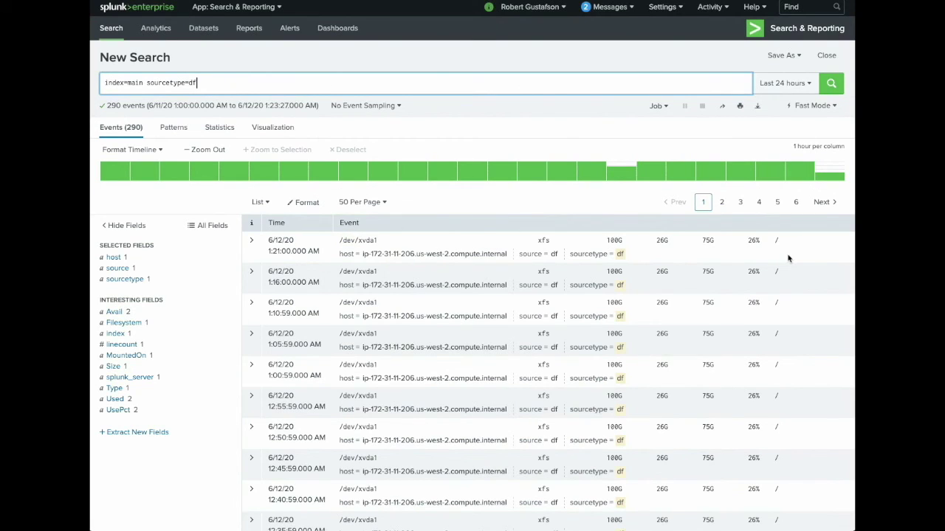
pyautogui.click(254, 245)
pyautogui.scroll(-1, 416, 366)
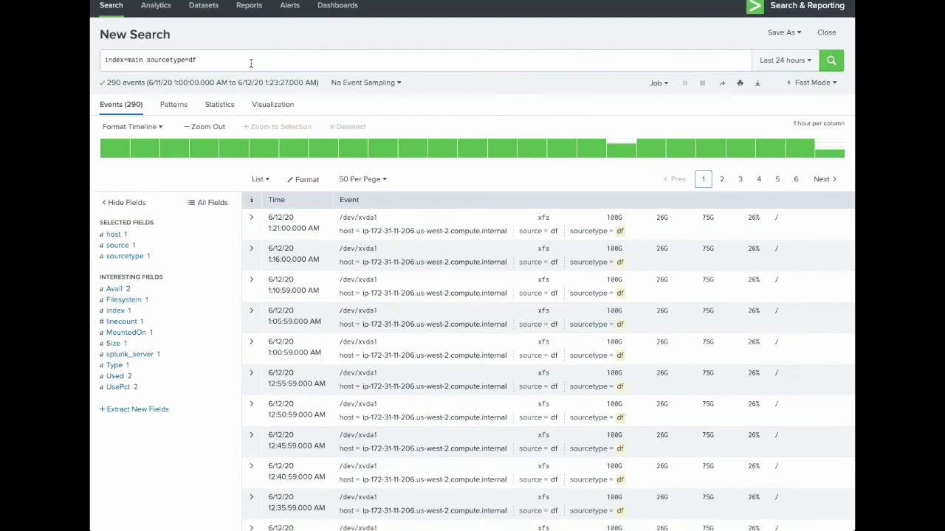
# Paste '| timechart avg(UsePct) span=1d', run it as a line chart over Month to date
pyautogui.click(251, 62)
pyautogui.write('| timechart avg(UsePct) span=1d')
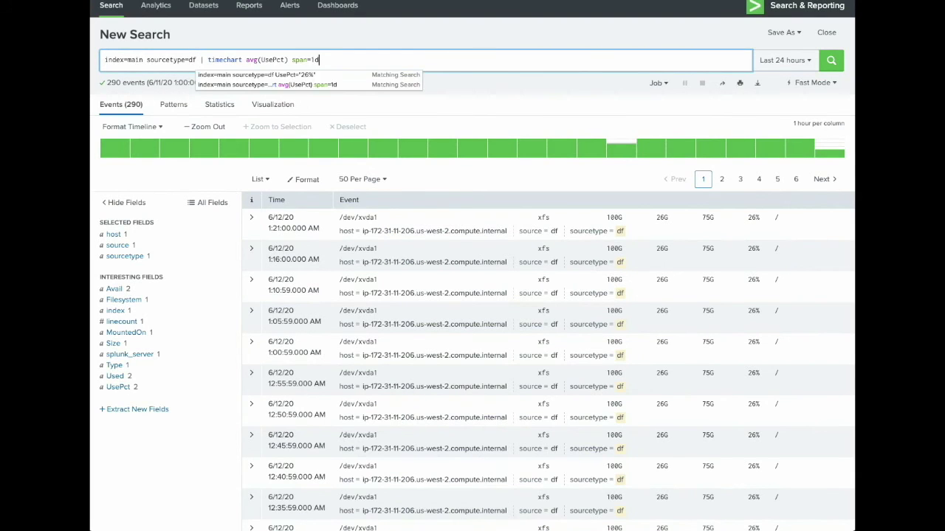
pyautogui.press('Return')
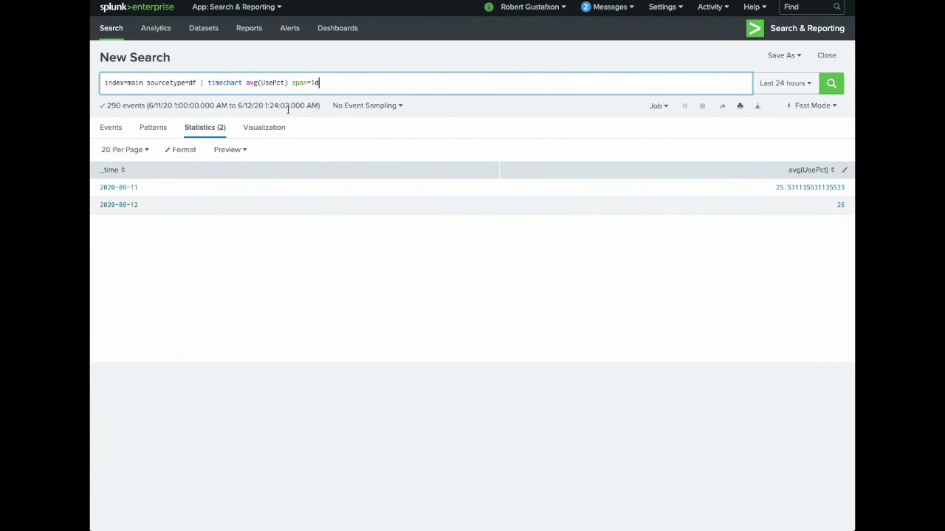
pyautogui.click(264, 130)
pyautogui.click(771, 84)
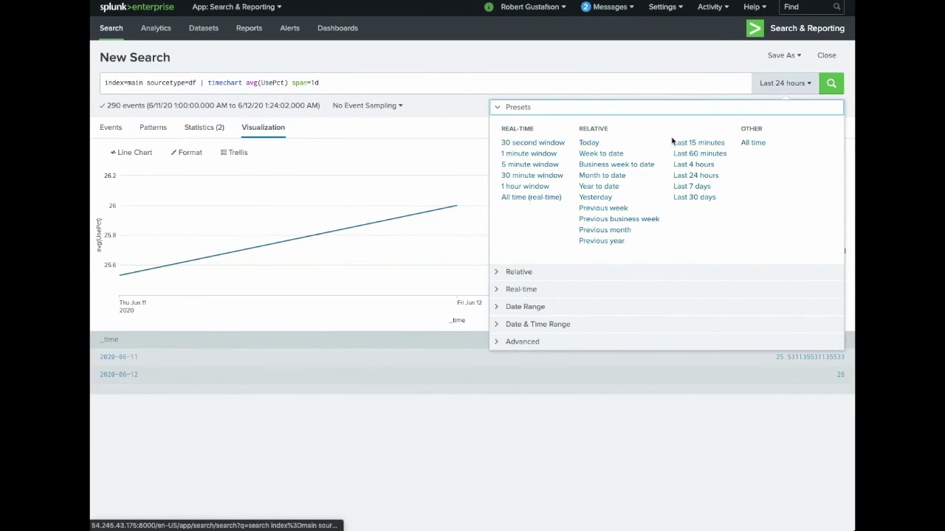
pyautogui.click(605, 179)
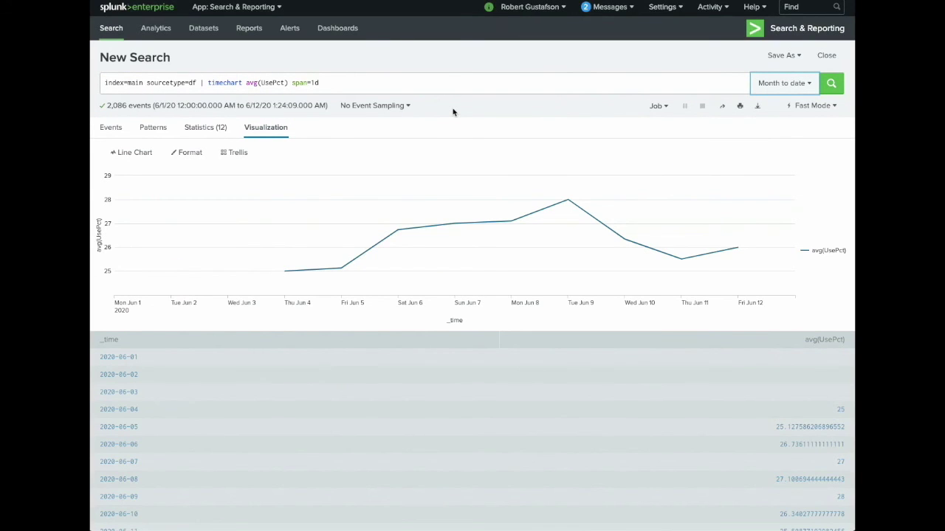
pyautogui.moveTo(285, 272)
# Highlight the top sourcetype, USER split and pctCPU field in the per-user CPU timechart query
pyautogui.doubleClick(195, 82)
pyautogui.click(192, 82)
pyautogui.doubleClick(356, 82)
pyautogui.click(354, 83)
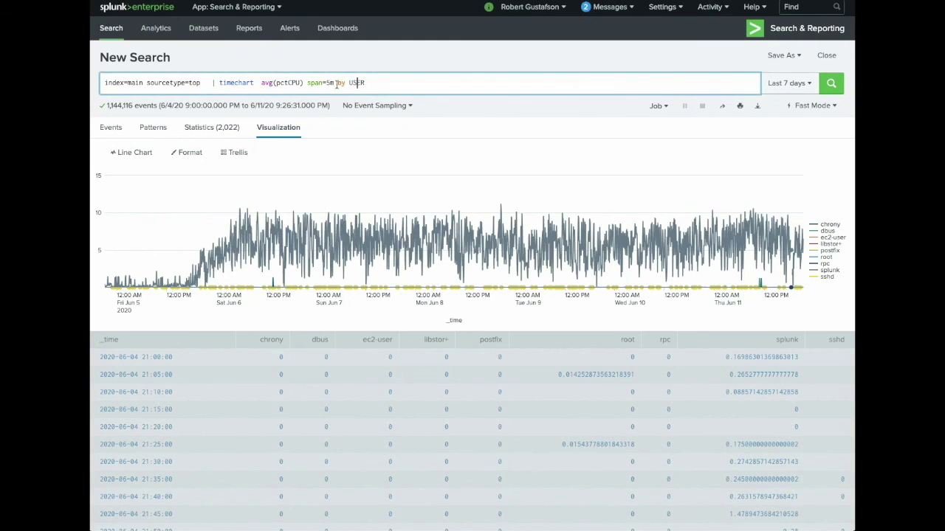
pyautogui.doubleClick(288, 83)
pyautogui.click(487, 118)
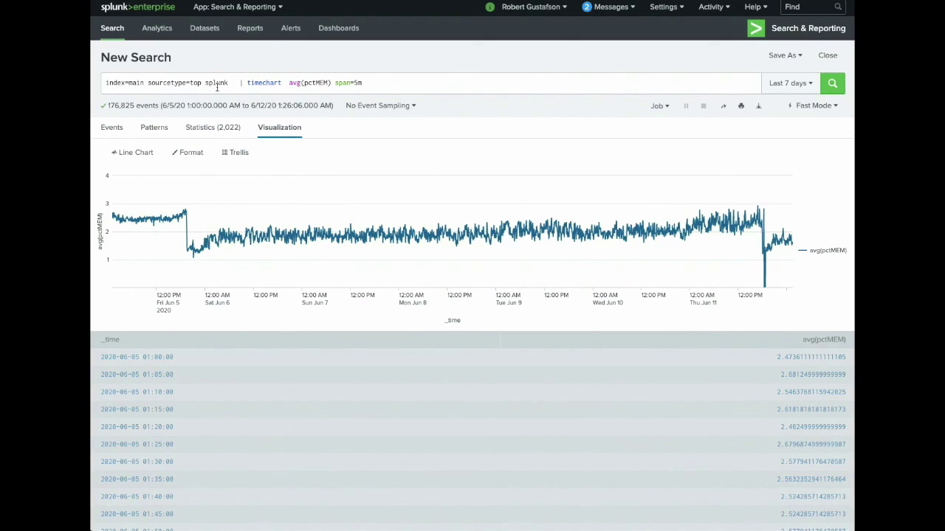
# Highlight the pctMEM field and splunk process filter in the 7-day memory timechart query
pyautogui.doubleClick(318, 83)
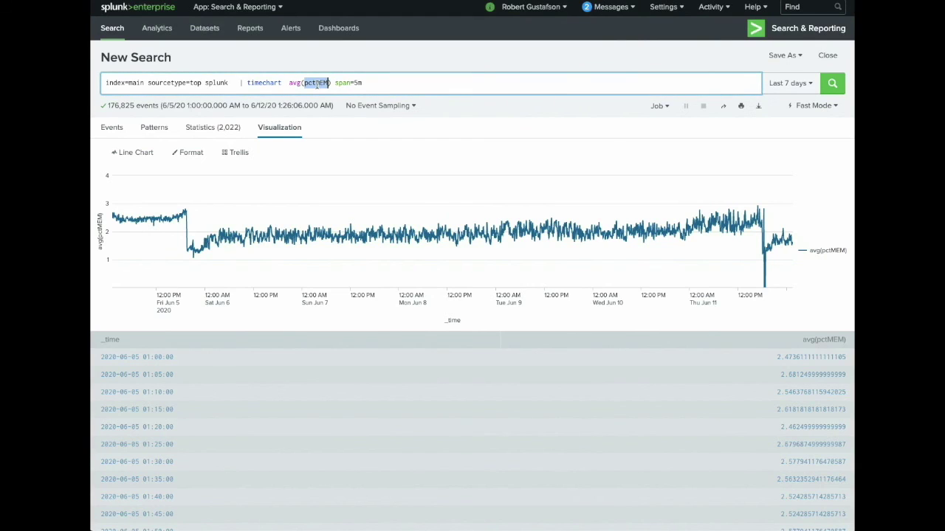
pyautogui.doubleClick(211, 84)
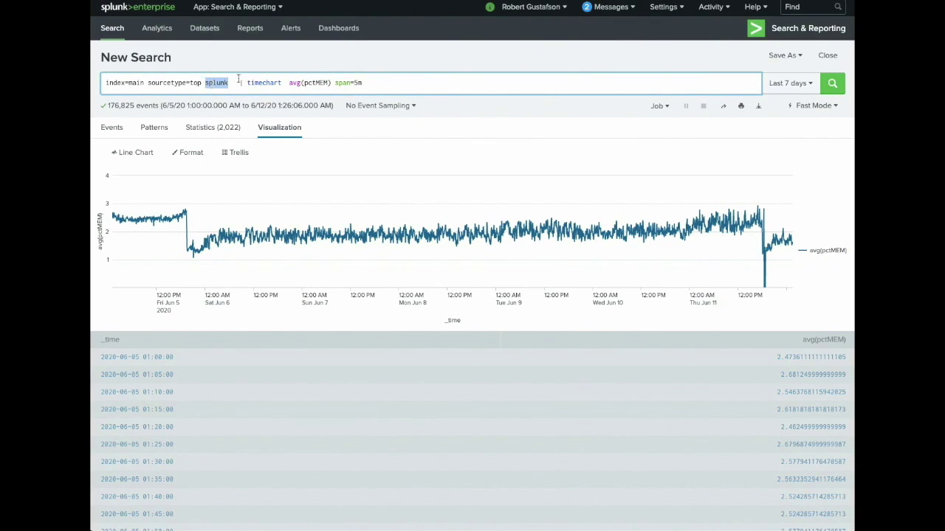
pyautogui.click(529, 111)
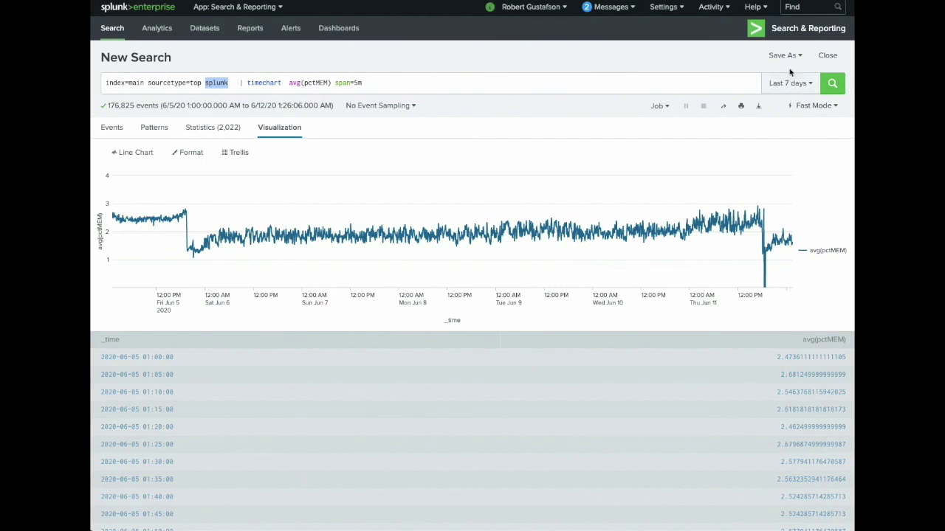